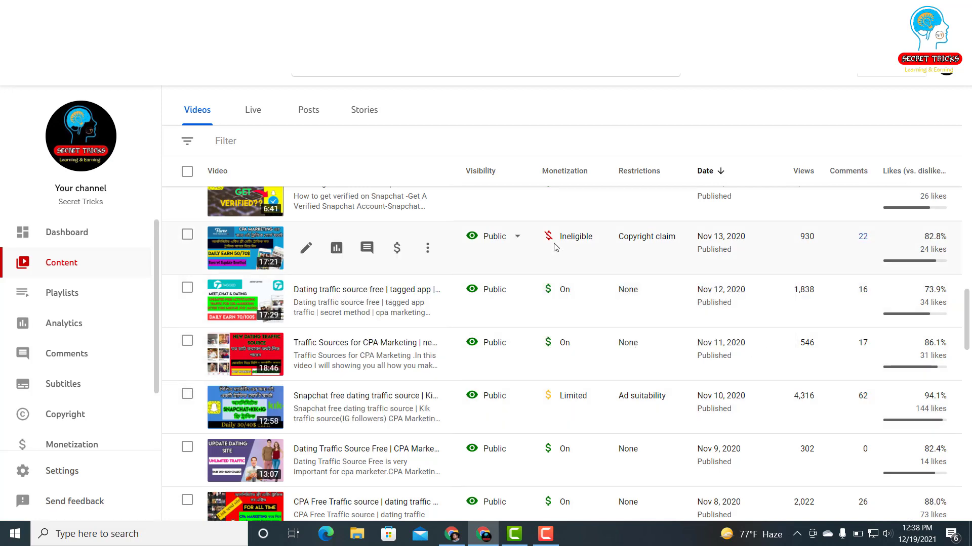
Step: Check the monetization status and restriction of the video published Nov 13, 2020
{"action": "mouse_move", "coordinate": [557, 242]}
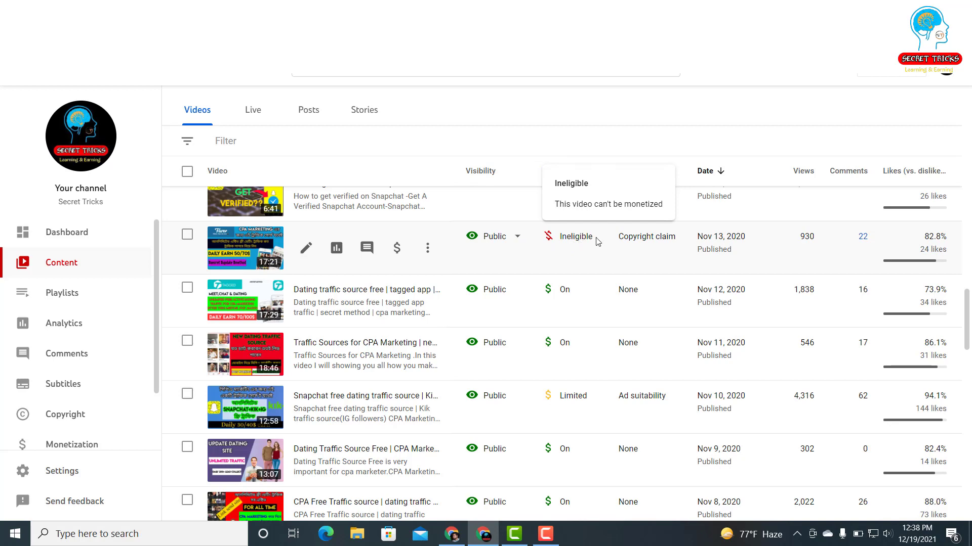
{"action": "mouse_move", "coordinate": [637, 240]}
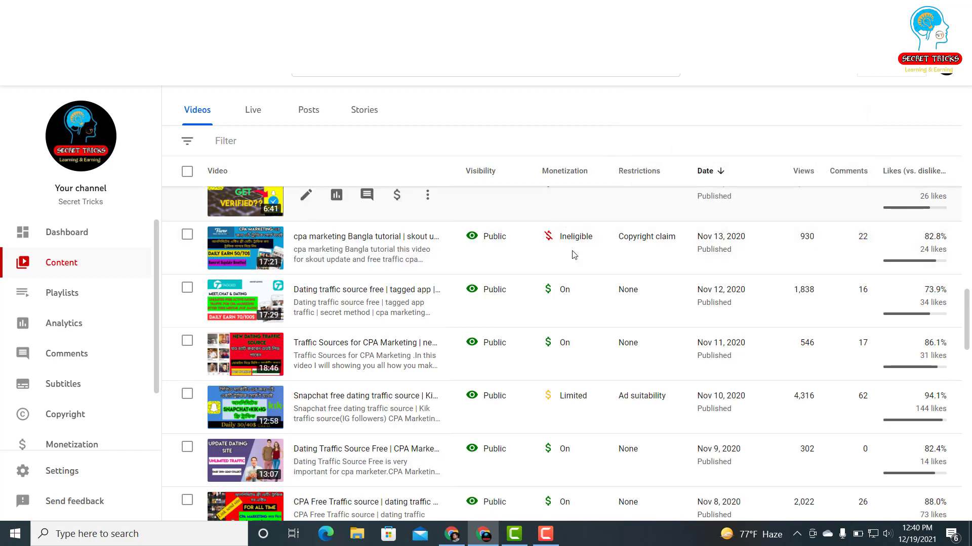
{"action": "mouse_move", "coordinate": [551, 235]}
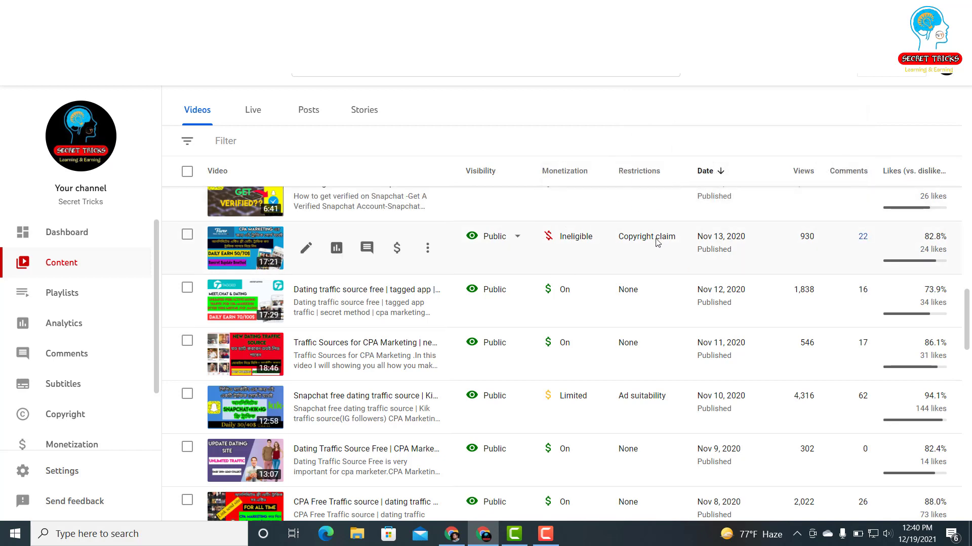
{"action": "mouse_move", "coordinate": [658, 241]}
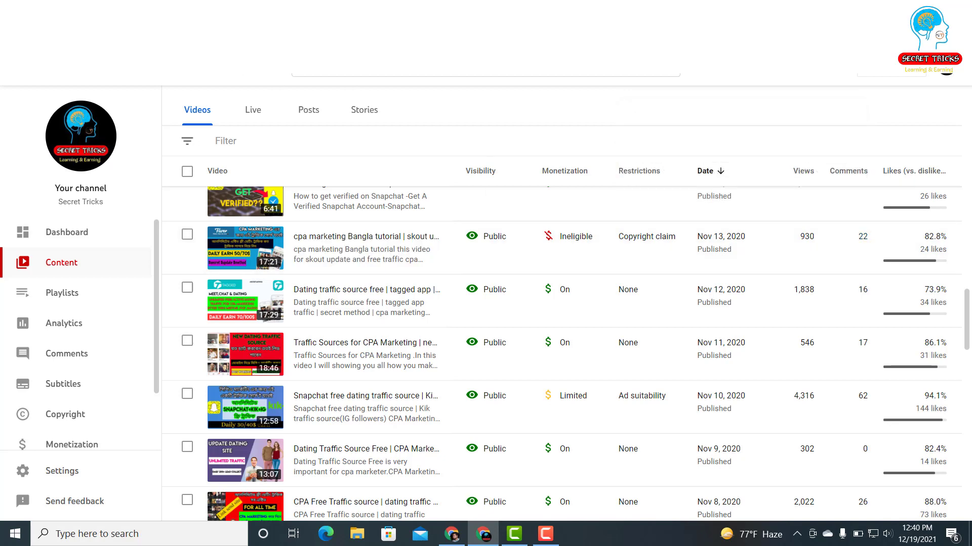
Step: Go to YouTube Studio from the account options and open the dashboard notification's options for the copyright claim
{"action": "left_click", "coordinate": [934, 75]}
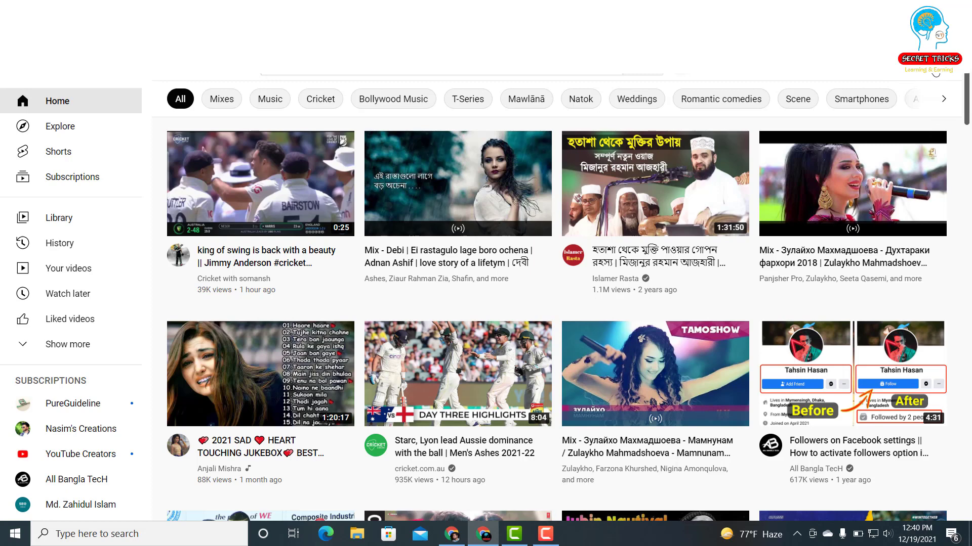
{"action": "left_click", "coordinate": [936, 73]}
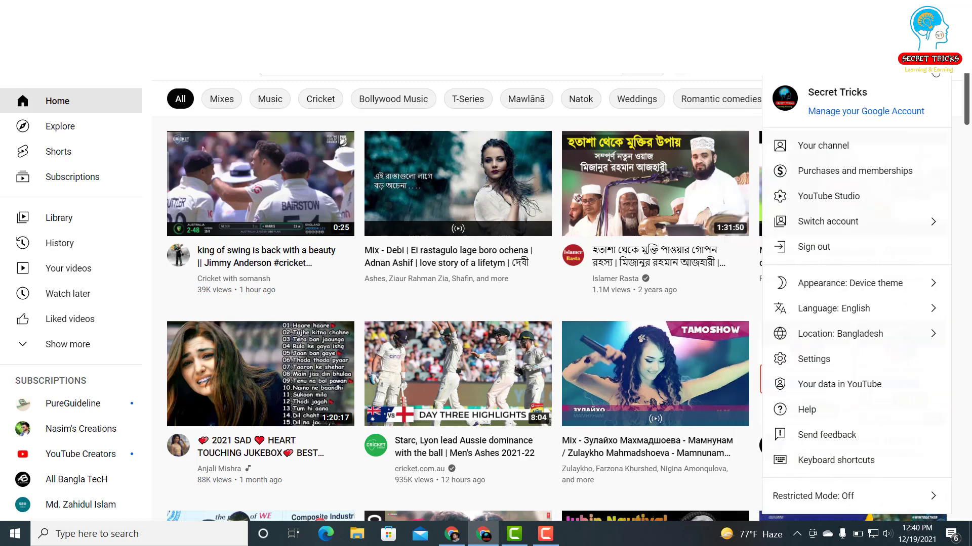
{"action": "left_click", "coordinate": [824, 195]}
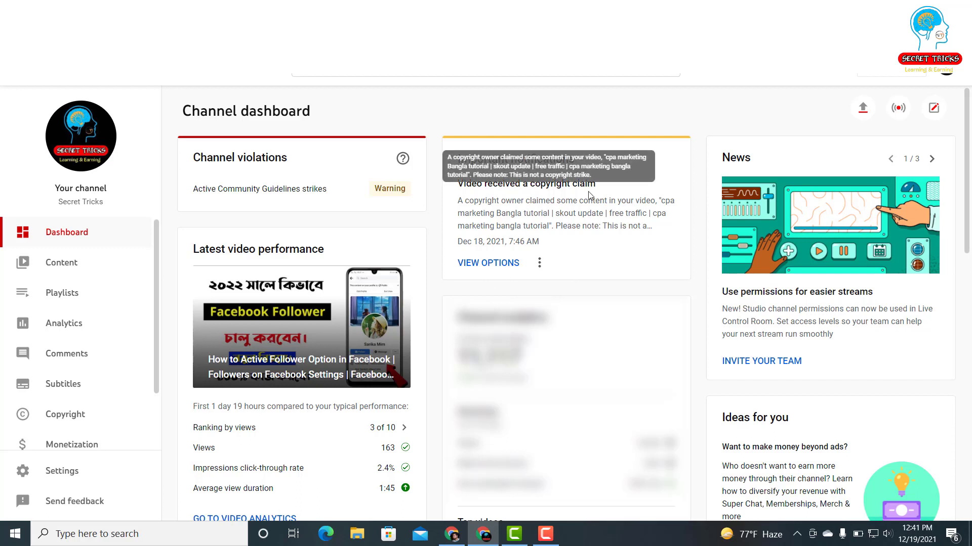
{"action": "left_click", "coordinate": [506, 268]}
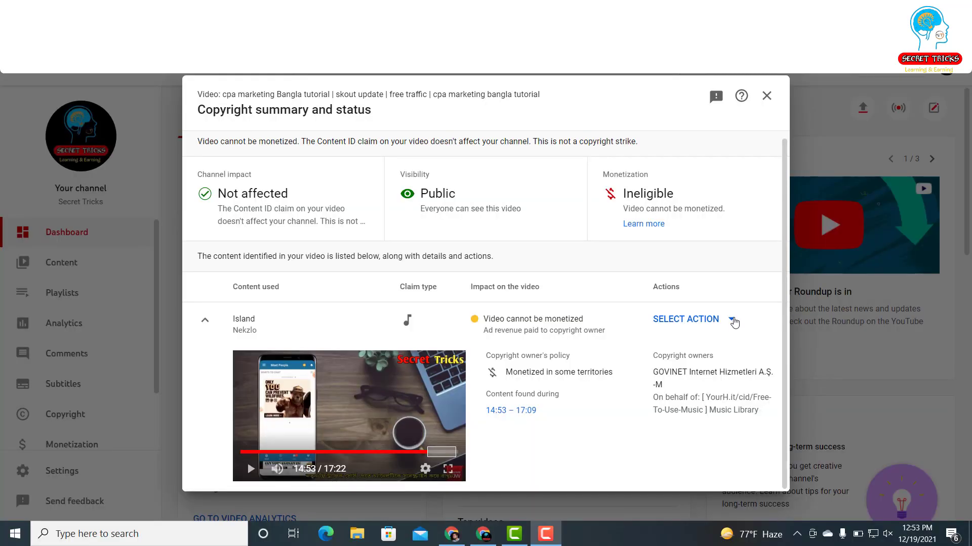
Step: Review the Trim out segment settings for the claimed song Island, and close the copyright summary without trimming
{"action": "left_click", "coordinate": [732, 319]}
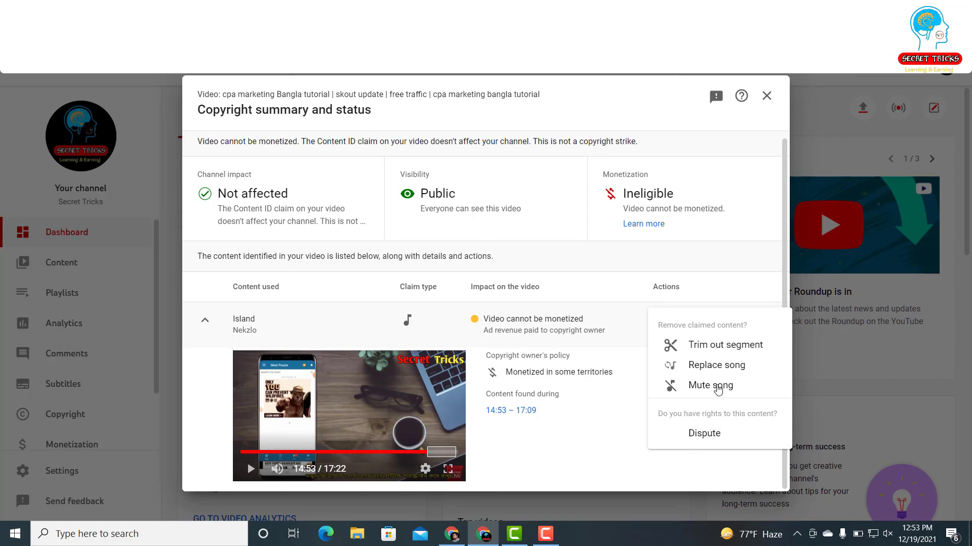
{"action": "left_click", "coordinate": [714, 349]}
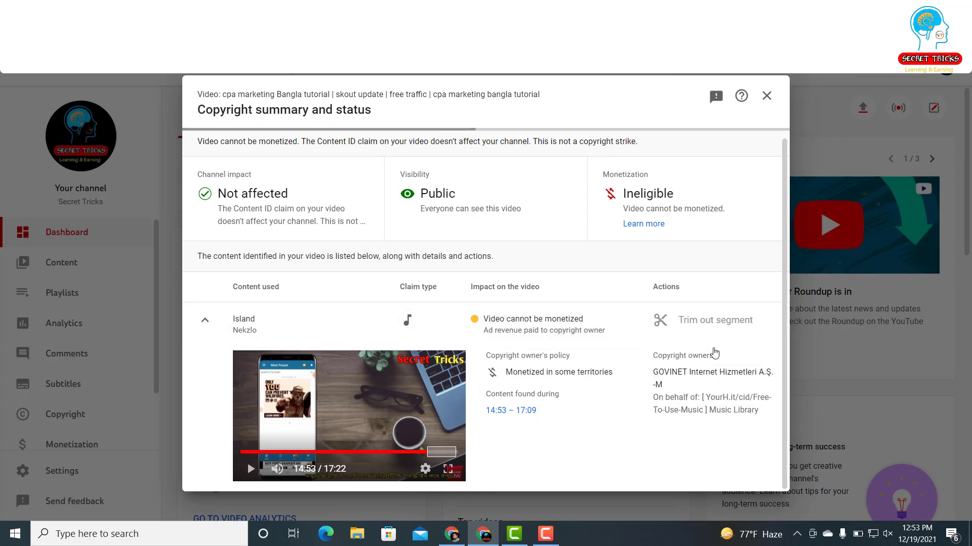
{"action": "scroll", "coordinate": [556, 375], "scroll_direction": "down", "scroll_amount": 2}
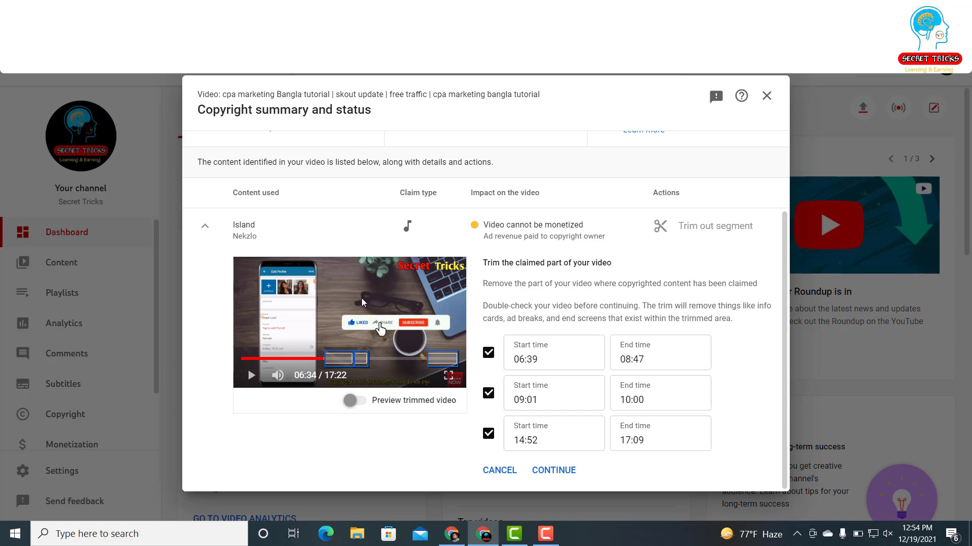
{"action": "left_click", "coordinate": [766, 96]}
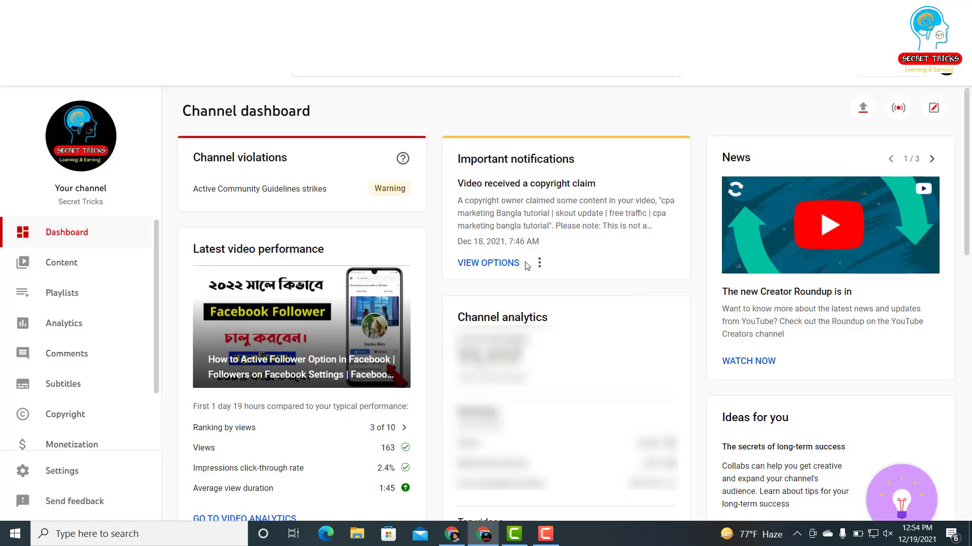
Step: Try replacing the claimed song Island with the free track Dead Forest, and discard the replacement
{"action": "left_click", "coordinate": [498, 263]}
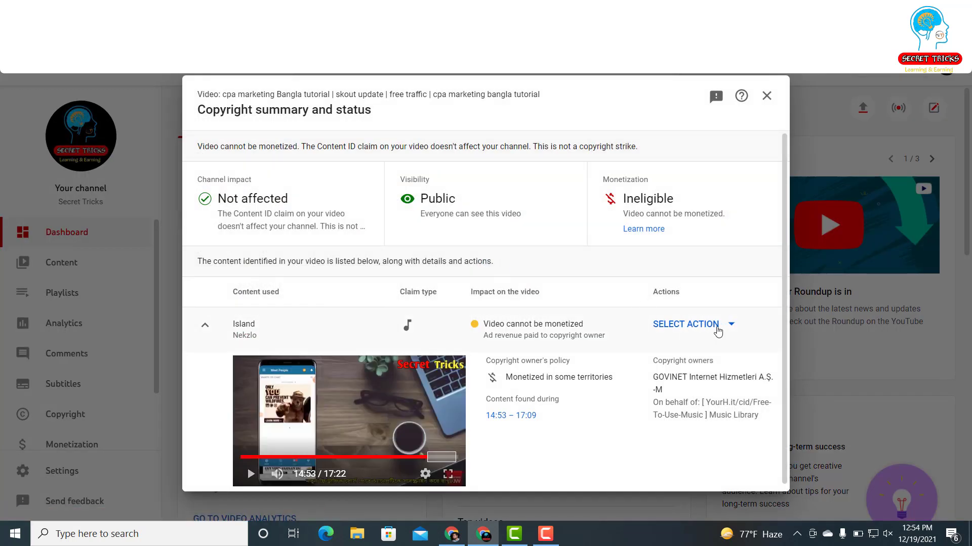
{"action": "left_click", "coordinate": [718, 325]}
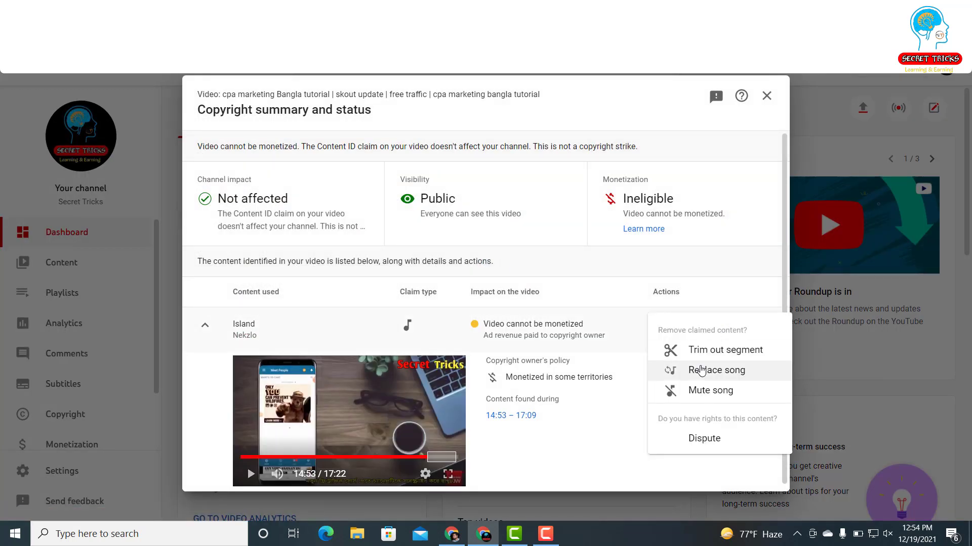
{"action": "left_click", "coordinate": [701, 371]}
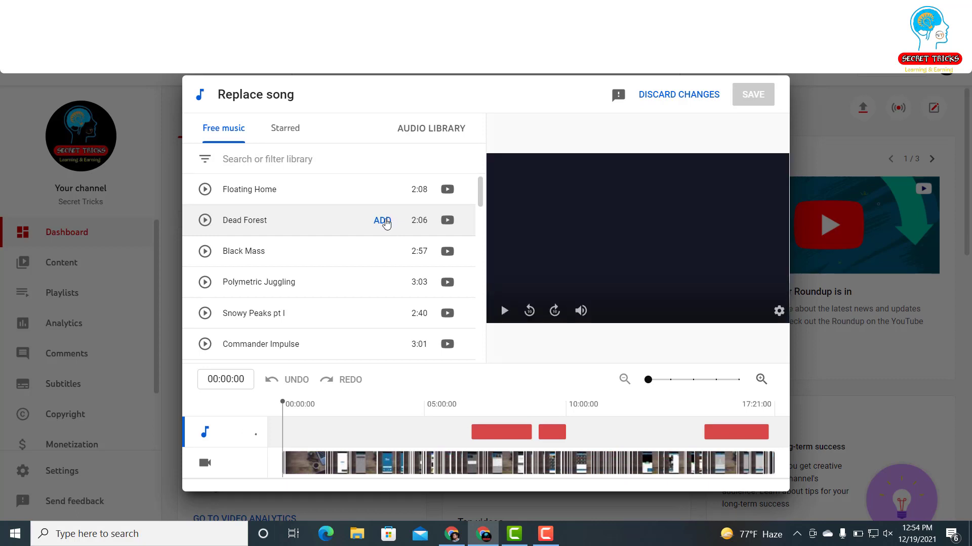
{"action": "left_click", "coordinate": [383, 221]}
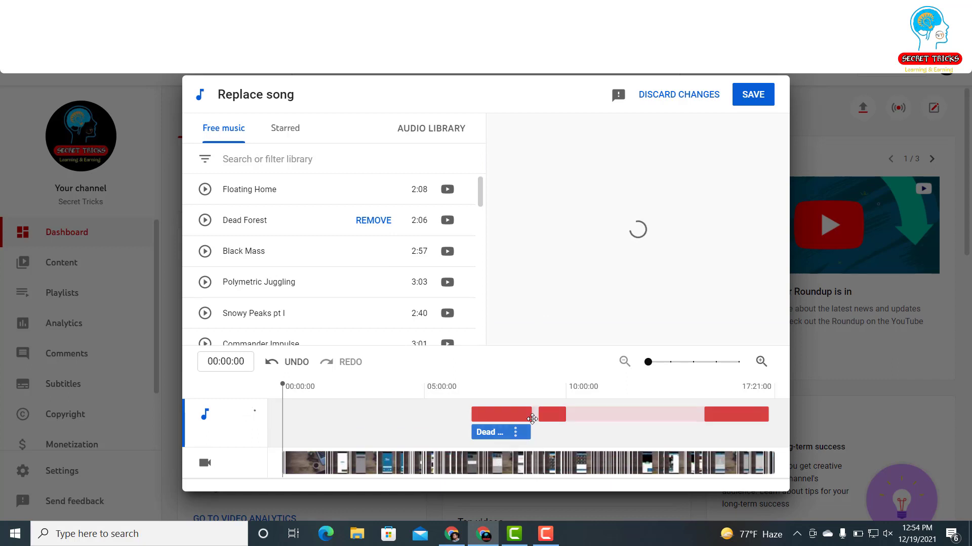
{"action": "mouse_move", "coordinate": [532, 419]}
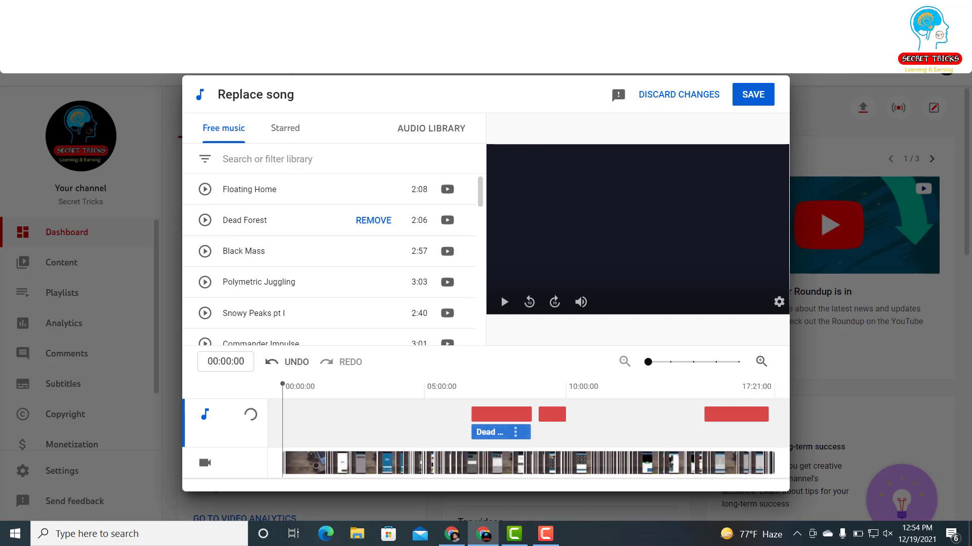
{"action": "left_click", "coordinate": [661, 96]}
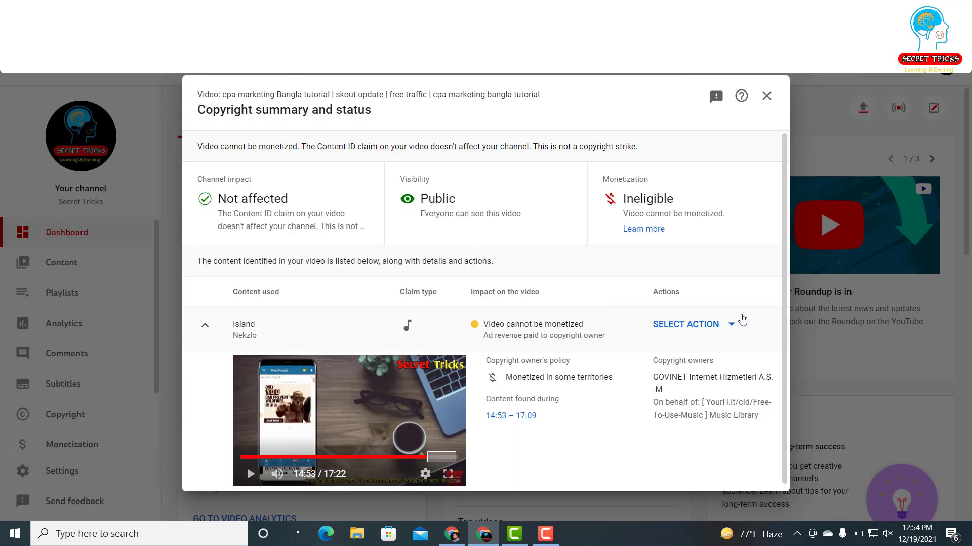
Step: Review the Mute song options for the claimed song Island, and close the copyright summary without muting
{"action": "left_click", "coordinate": [733, 323]}
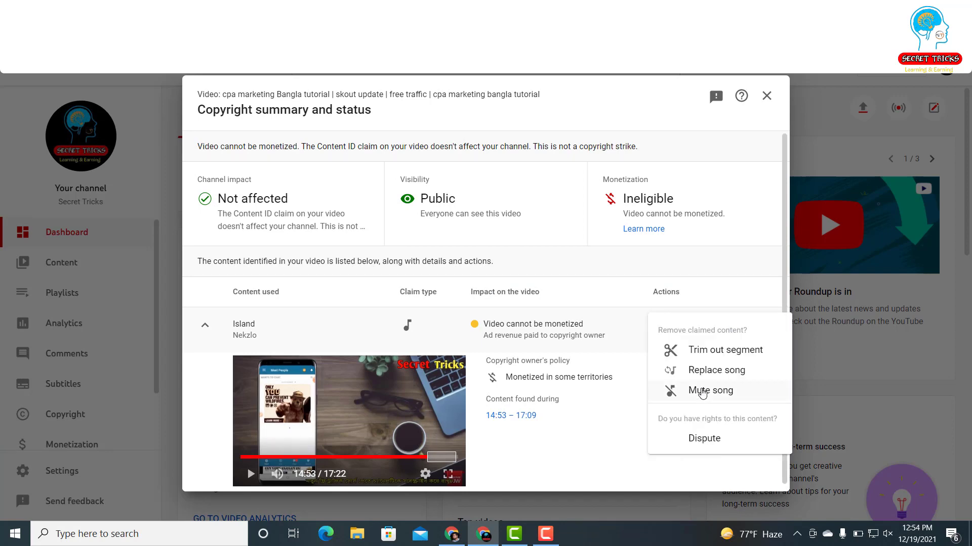
{"action": "left_click", "coordinate": [702, 394]}
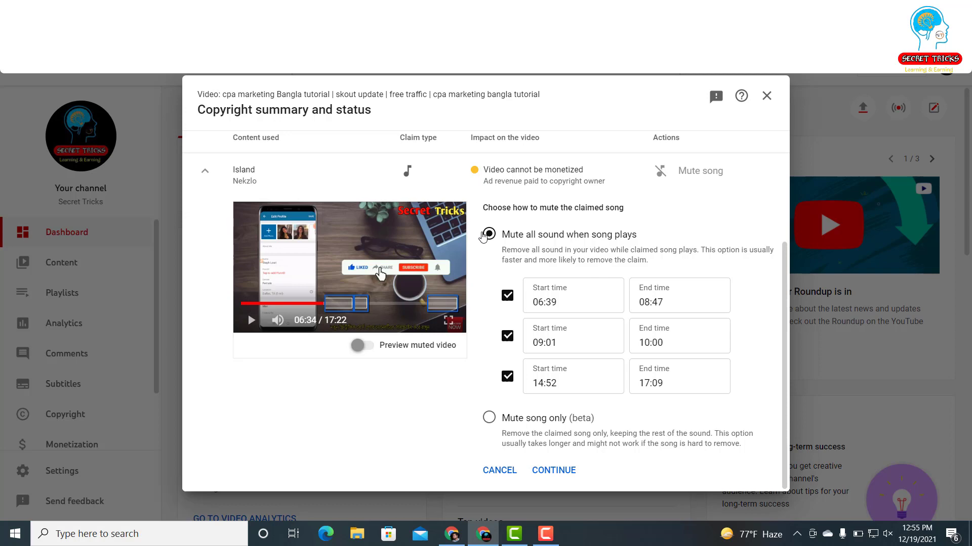
{"action": "left_click", "coordinate": [767, 96]}
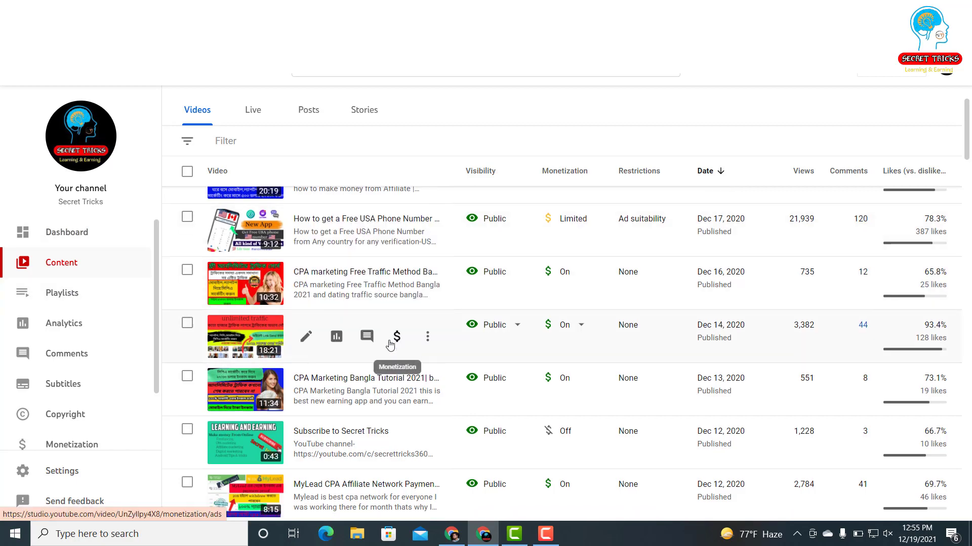
Step: Find the tagged app traffic video published Nov 12, 2020 in the channel content and open it in the video editor
{"action": "scroll", "coordinate": [392, 349], "scroll_direction": "down", "scroll_amount": 3}
{"action": "scroll", "coordinate": [390, 345], "scroll_direction": "down", "scroll_amount": 10}
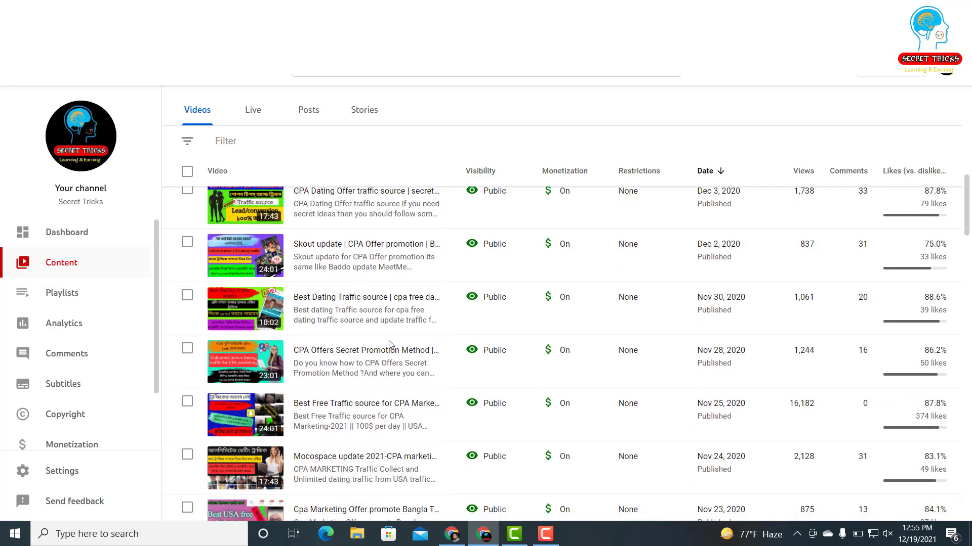
{"action": "scroll", "coordinate": [390, 344], "scroll_direction": "down", "scroll_amount": 7}
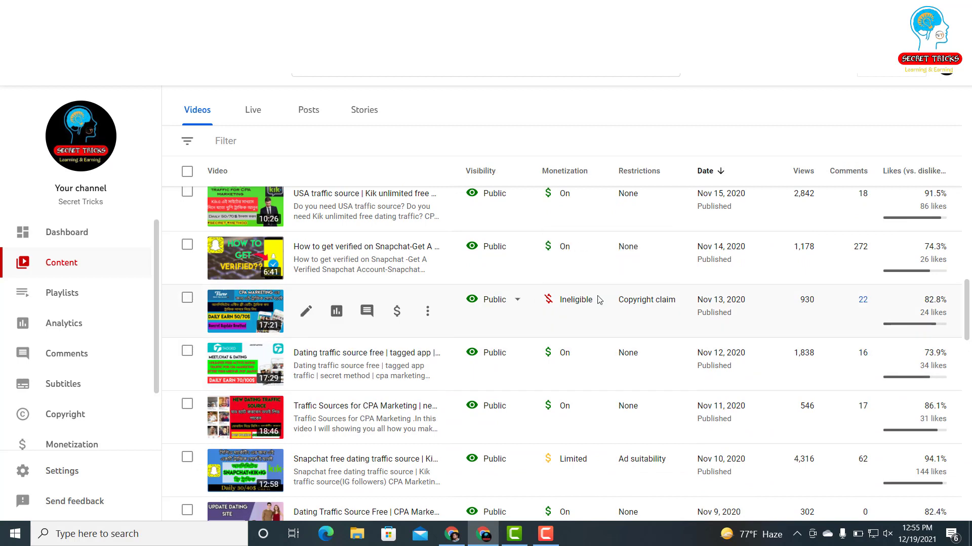
{"action": "mouse_move", "coordinate": [585, 298]}
{"action": "scroll", "coordinate": [585, 297], "scroll_direction": "down", "scroll_amount": 1}
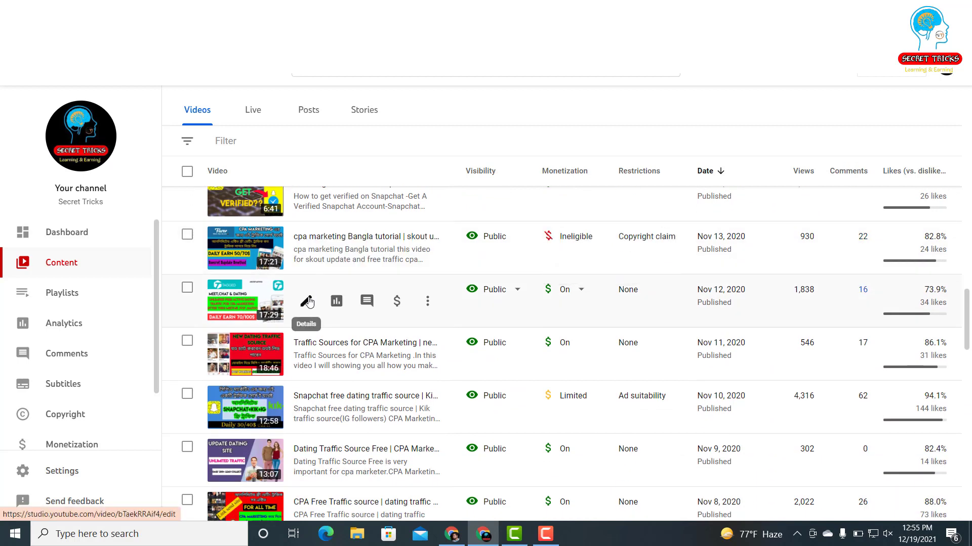
{"action": "left_click", "coordinate": [307, 301]}
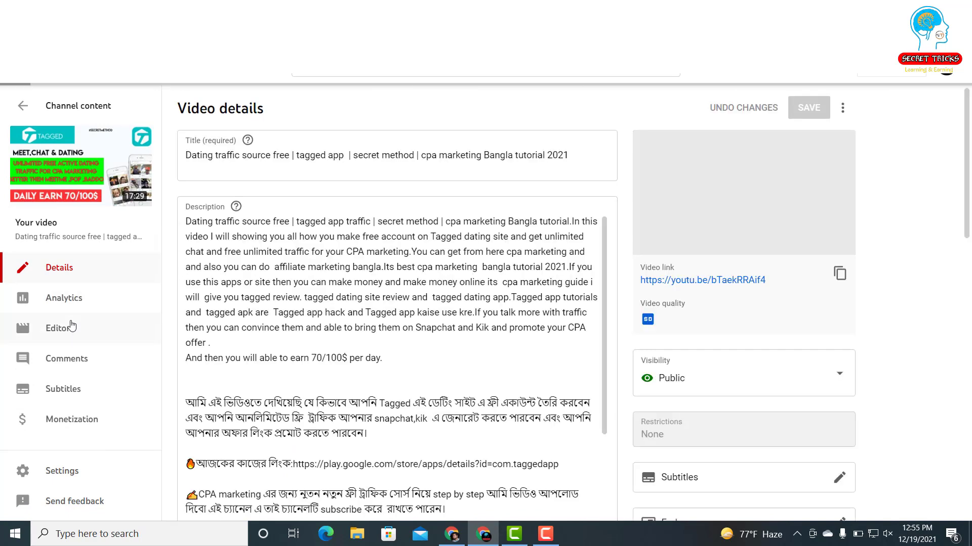
{"action": "left_click", "coordinate": [56, 332]}
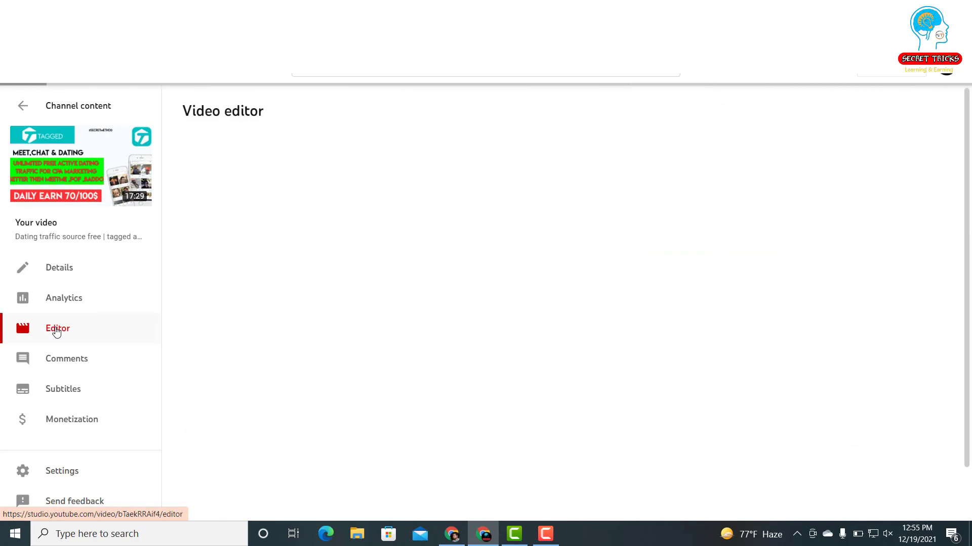
Step: Move the playhead to 13:29:18, add the free track Floating Home, and align its start with the playhead
{"action": "scroll", "coordinate": [580, 394], "scroll_direction": "down", "scroll_amount": 2}
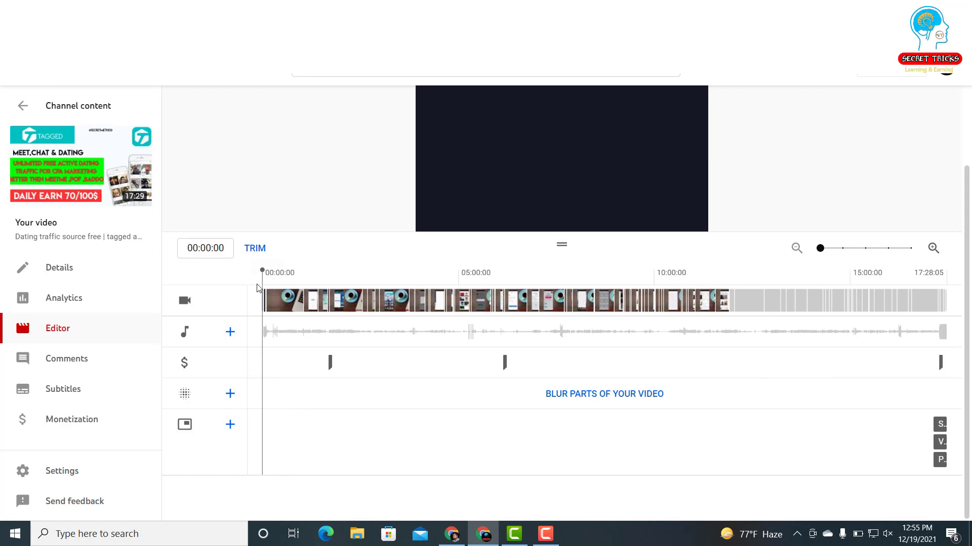
{"action": "left_click_drag", "start_coordinate": [261, 279], "coordinate": [791, 364]}
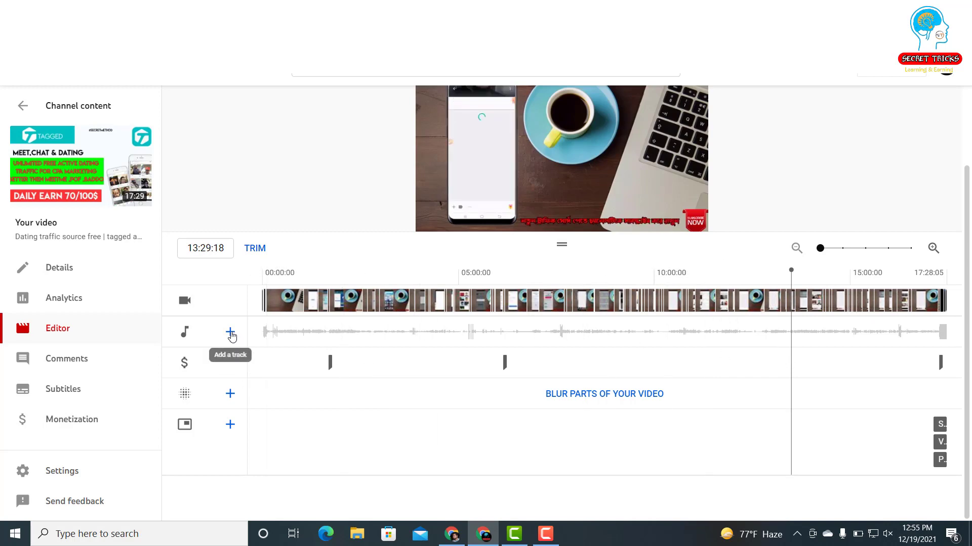
{"action": "left_click", "coordinate": [231, 335]}
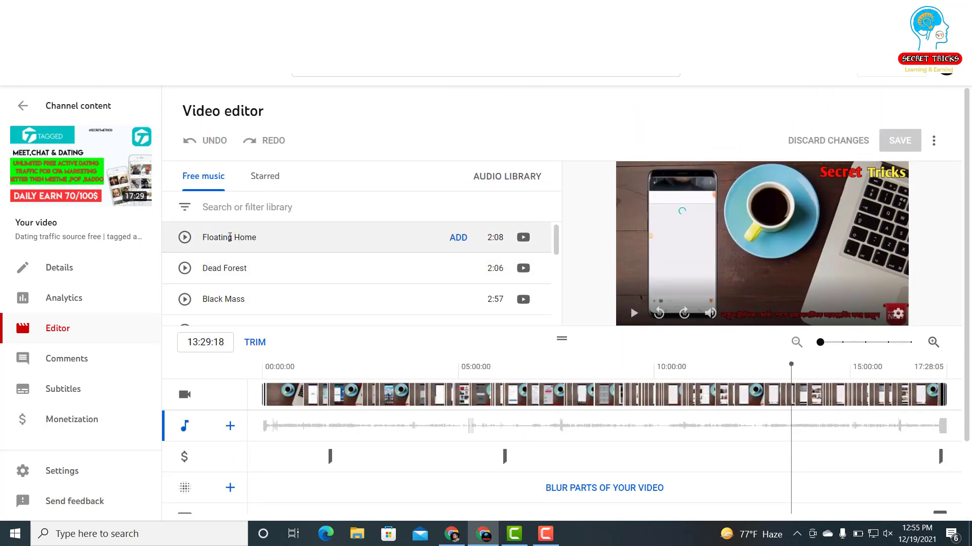
{"action": "left_click", "coordinate": [459, 238]}
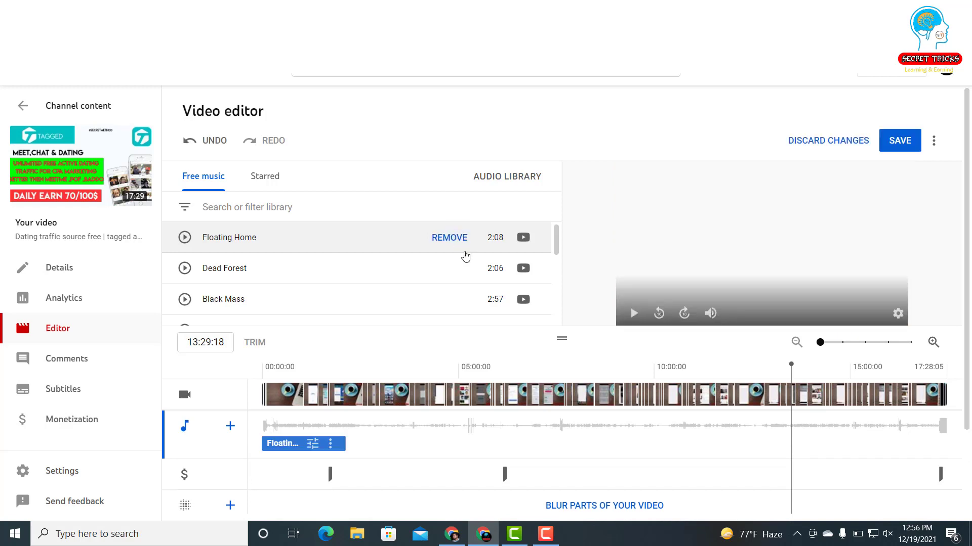
{"action": "left_click_drag", "start_coordinate": [309, 443], "coordinate": [834, 443]}
Step: Lower the Floating Home track's mix level to near its minimum and shift the track to start at about 14 minutes
{"action": "left_click", "coordinate": [855, 444]}
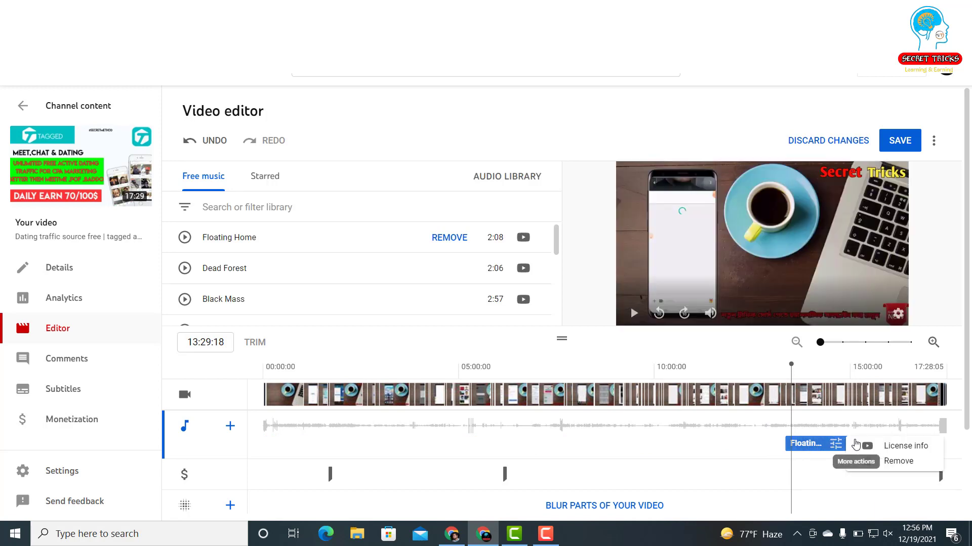
{"action": "left_click", "coordinate": [841, 449]}
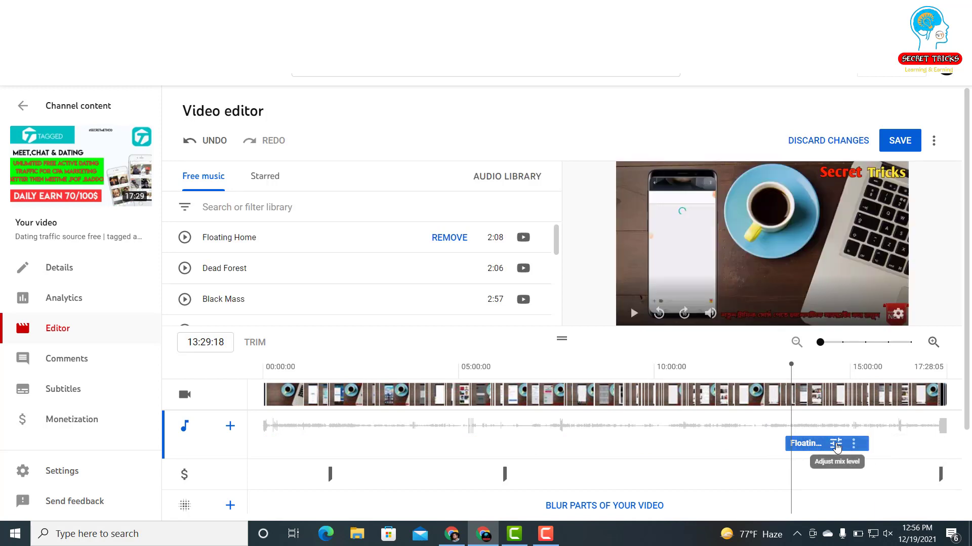
{"action": "left_click", "coordinate": [836, 445]}
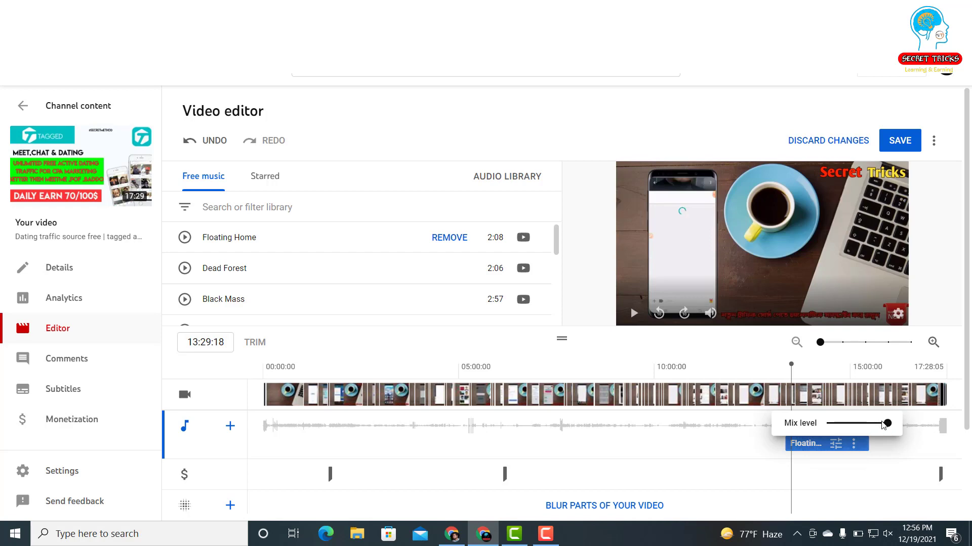
{"action": "left_click_drag", "start_coordinate": [880, 425], "coordinate": [834, 430]}
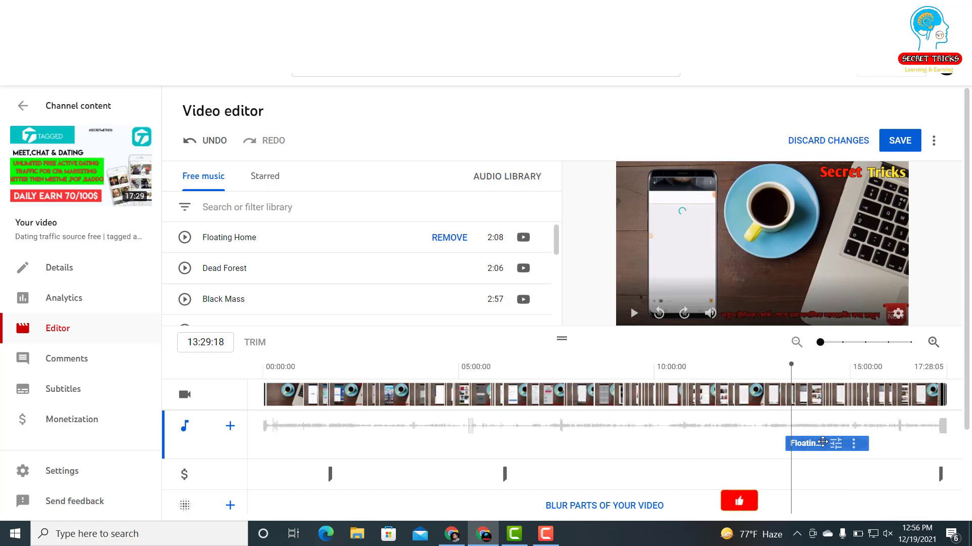
{"action": "left_click_drag", "start_coordinate": [805, 444], "coordinate": [832, 444]}
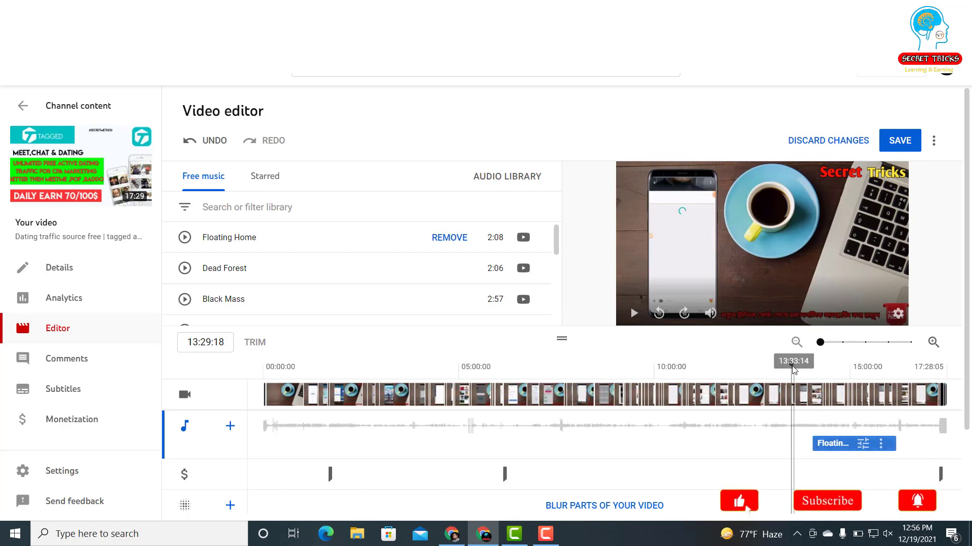
Step: Move the playhead to 14:51:01 and shift the Floating Home track to start there
{"action": "left_click_drag", "start_coordinate": [791, 364], "coordinate": [832, 385]}
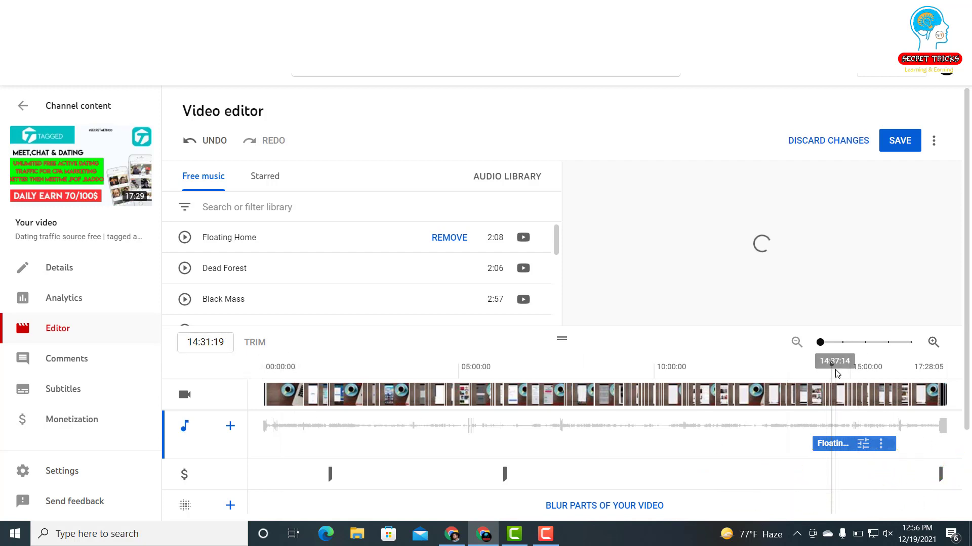
{"action": "left_click_drag", "start_coordinate": [833, 370], "coordinate": [846, 376]}
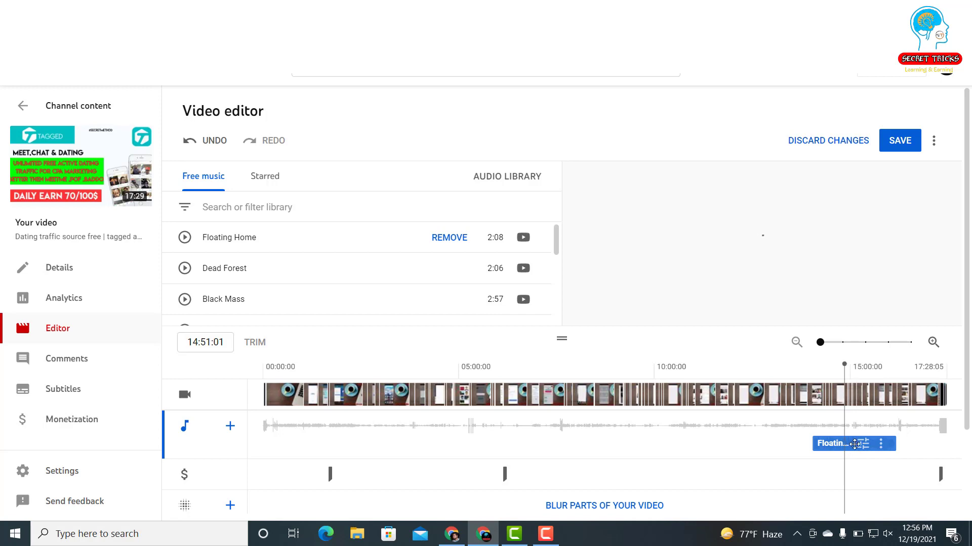
{"action": "left_click_drag", "start_coordinate": [851, 444], "coordinate": [882, 444]}
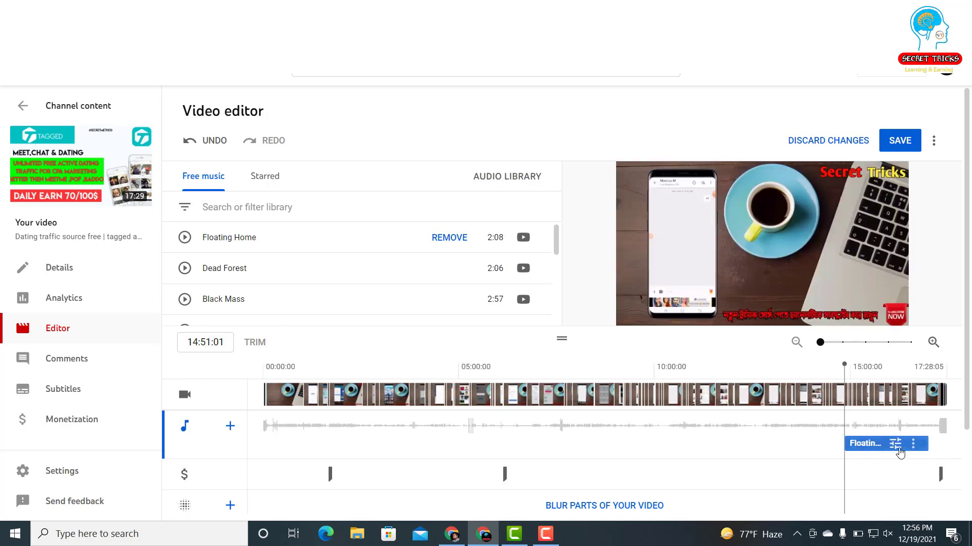
Step: Lower the Floating Home track's mix level slightly and move the playhead to the track's end at about 17:00:00
{"action": "left_click", "coordinate": [899, 444]}
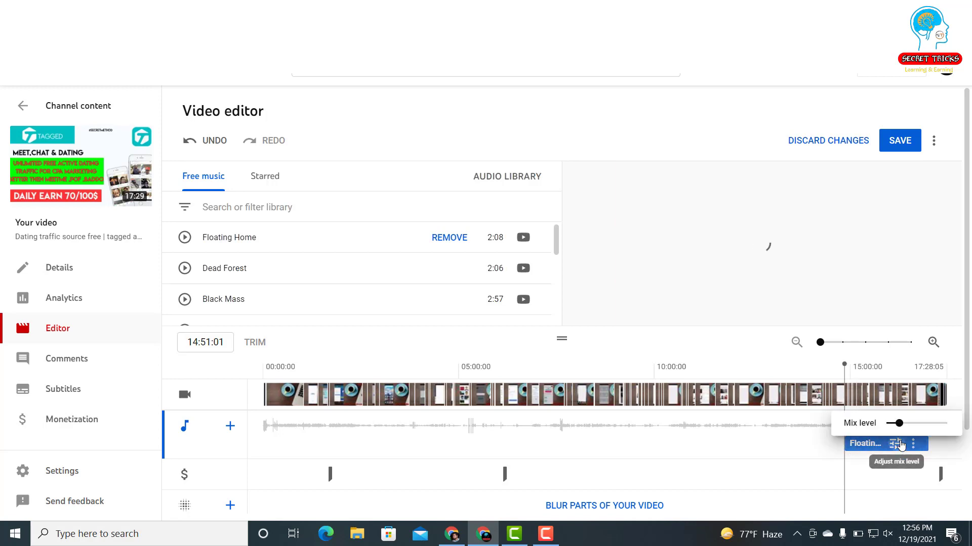
{"action": "left_click_drag", "start_coordinate": [892, 426], "coordinate": [891, 428]}
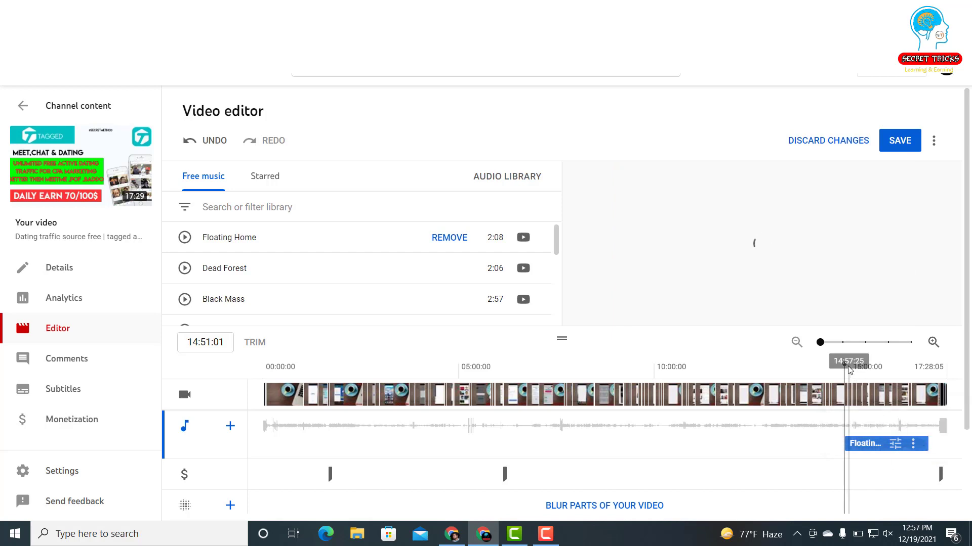
{"action": "left_click_drag", "start_coordinate": [844, 364], "coordinate": [928, 426]}
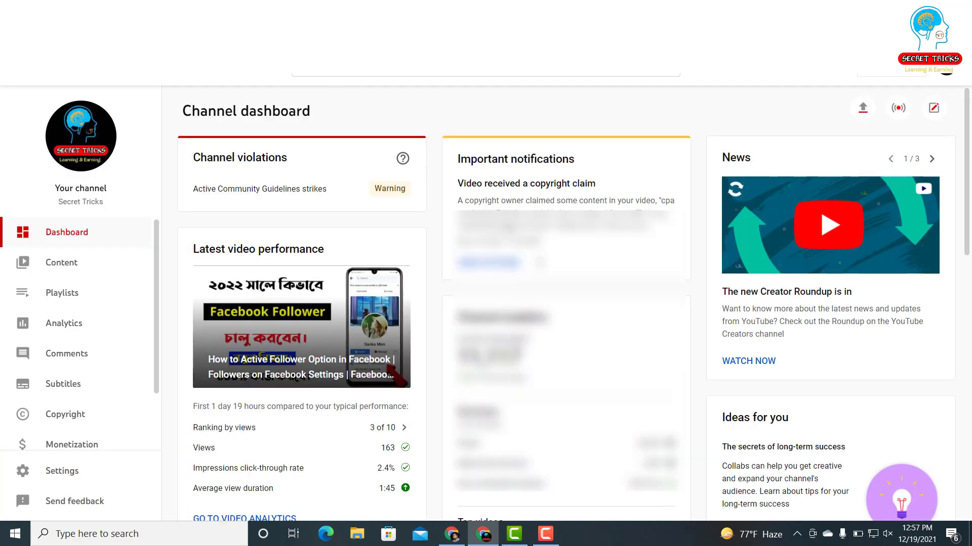
Step: Find the copyright claim notification on the channel dashboard and open its options
{"action": "scroll", "coordinate": [501, 202], "scroll_direction": "down", "scroll_amount": 3}
{"action": "scroll", "coordinate": [501, 202], "scroll_direction": "up", "scroll_amount": 2}
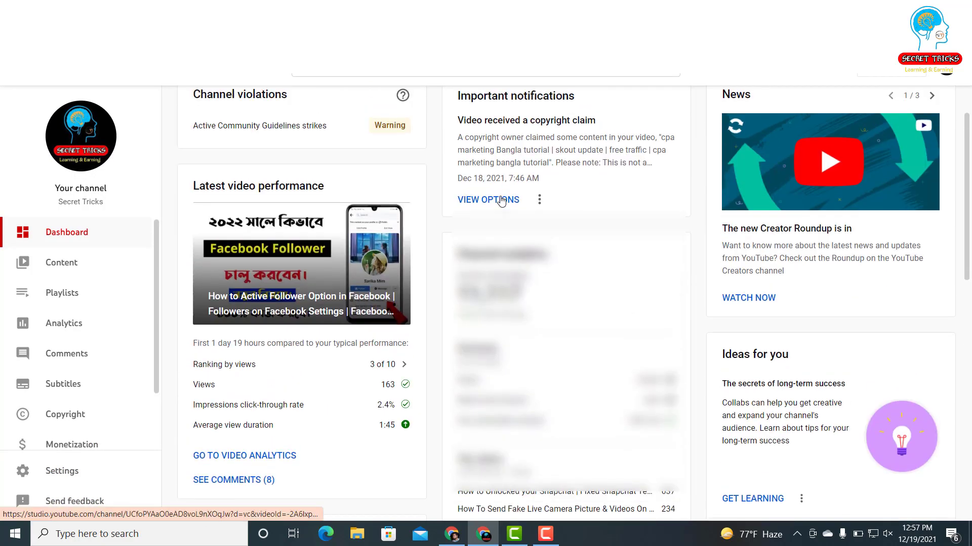
{"action": "left_click", "coordinate": [501, 200]}
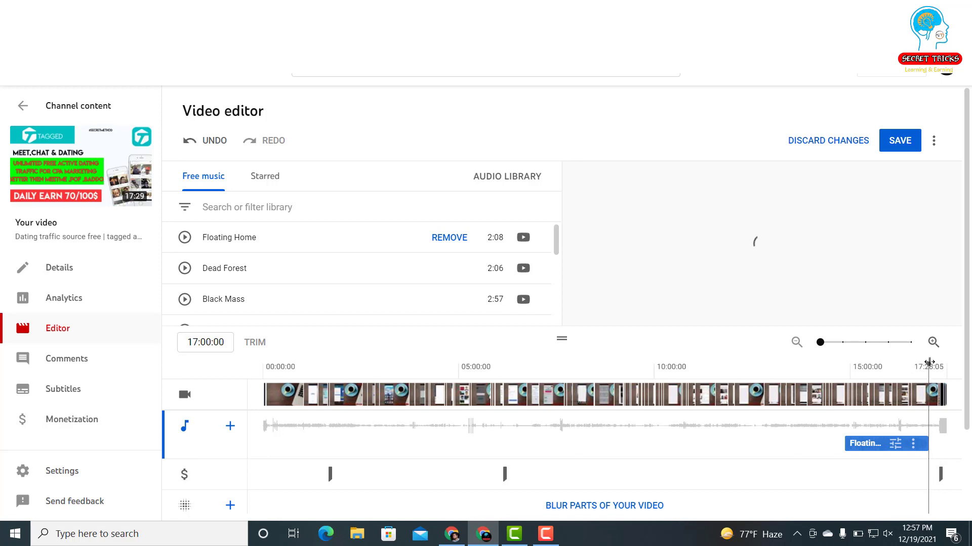
Step: Set the playhead to 16:59:01 at the end of Floating Home, add the free track Dead Forest, and start it there
{"action": "left_click_drag", "start_coordinate": [929, 362], "coordinate": [928, 363]}
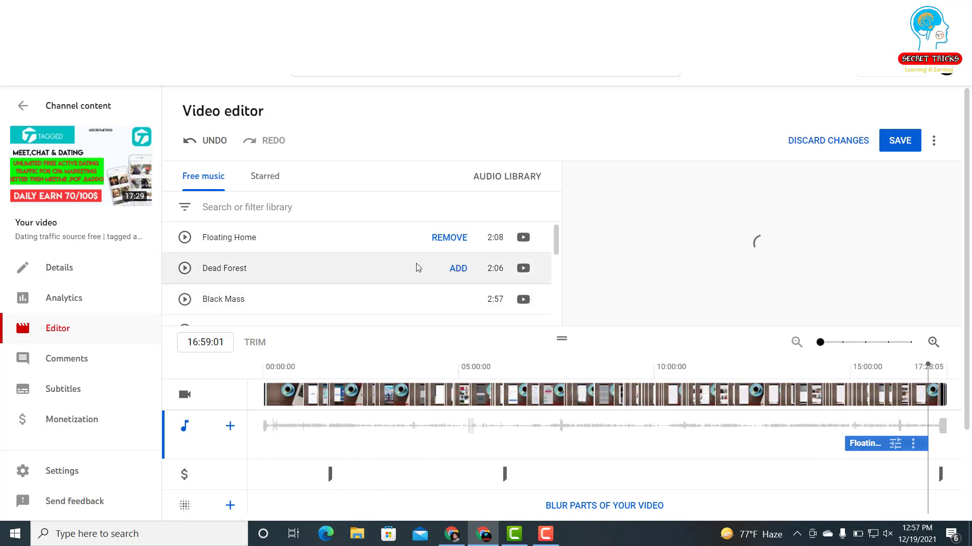
{"action": "left_click", "coordinate": [458, 268]}
{"action": "left_click_drag", "start_coordinate": [297, 465], "coordinate": [928, 468]}
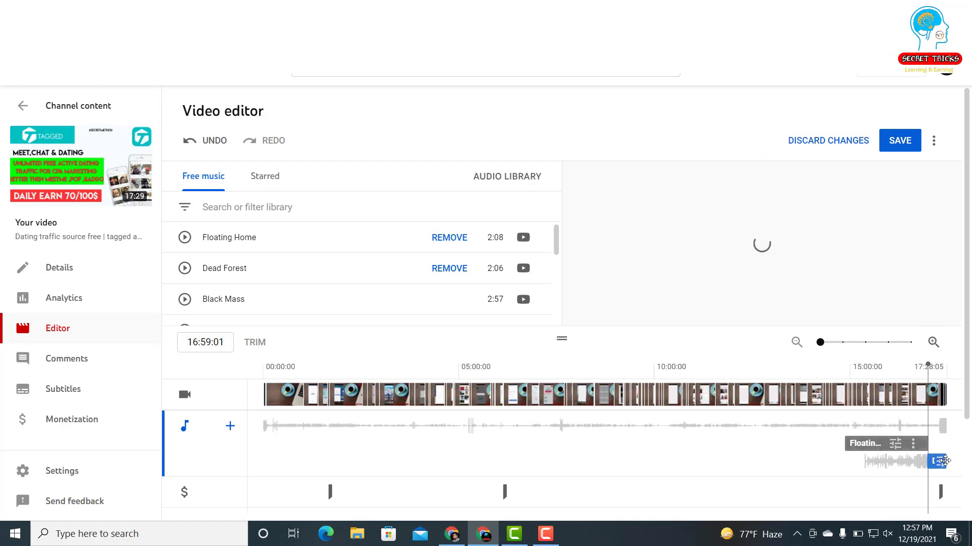
Step: Trim the Dead Forest track's end to the playhead at 17:11:19 and lower its mix level to near minimum
{"action": "left_click", "coordinate": [929, 367]}
{"action": "left_click_drag", "start_coordinate": [928, 367], "coordinate": [935, 377]}
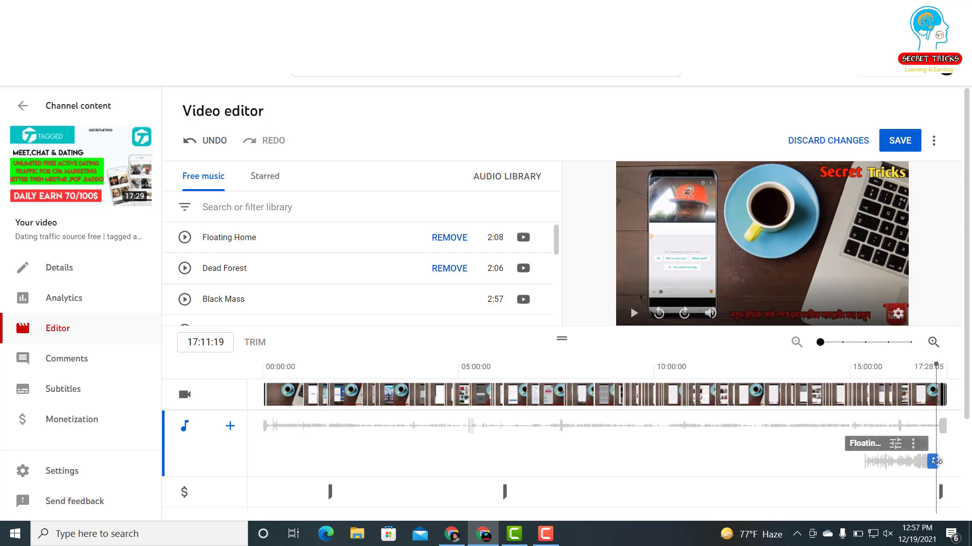
{"action": "left_click_drag", "start_coordinate": [936, 461], "coordinate": [937, 461]}
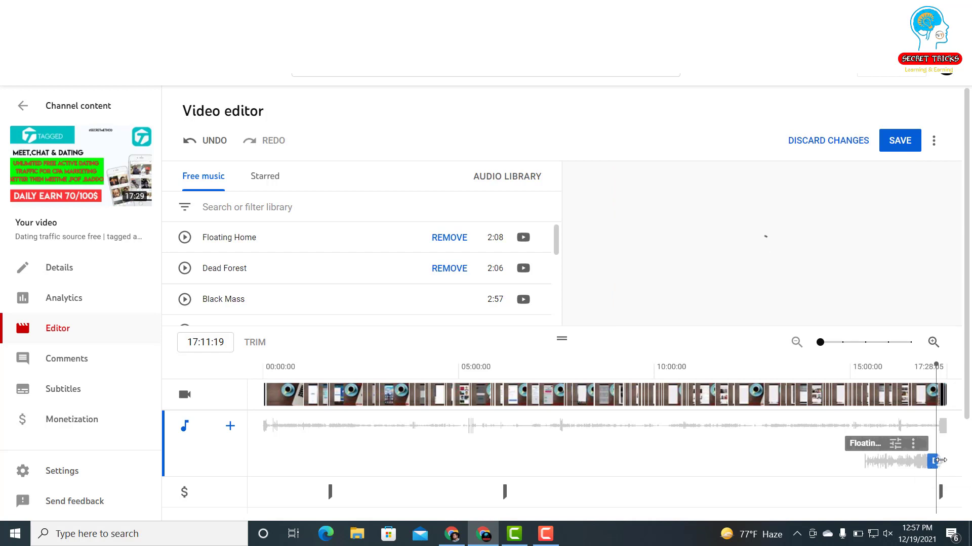
{"action": "left_click", "coordinate": [941, 460]}
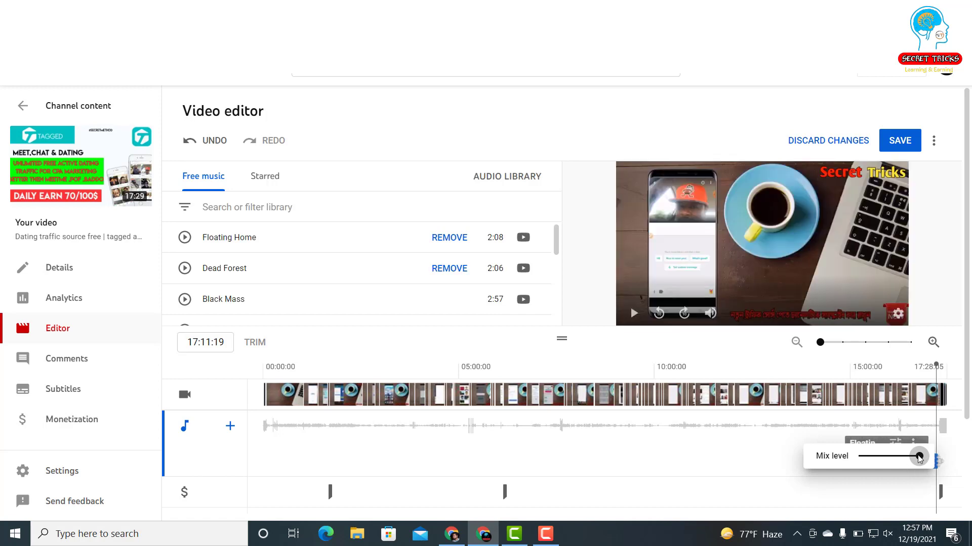
{"action": "left_click_drag", "start_coordinate": [919, 458], "coordinate": [863, 470]}
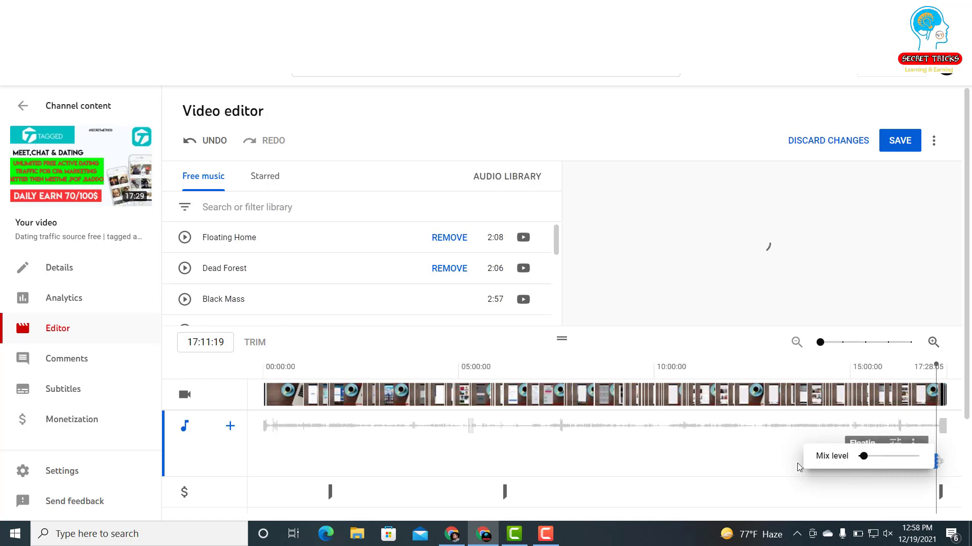
Step: Save the video's music edits and confirm applying the changes
{"action": "left_click", "coordinate": [900, 141]}
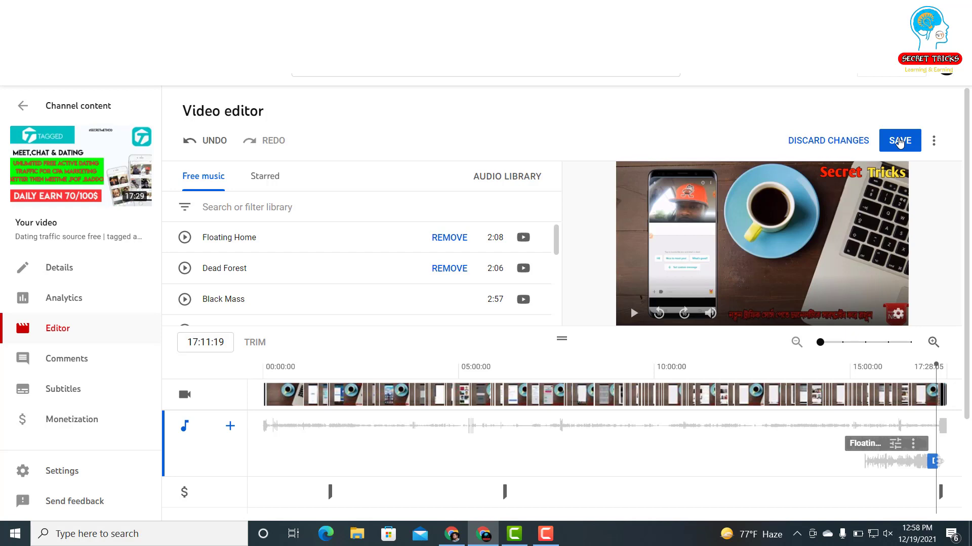
{"action": "left_click", "coordinate": [900, 141]}
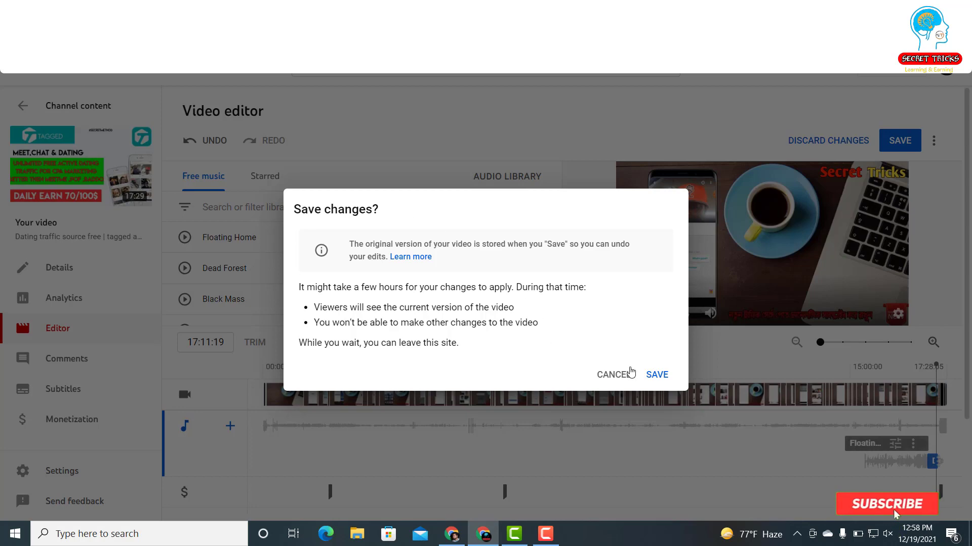
{"action": "left_click", "coordinate": [658, 375]}
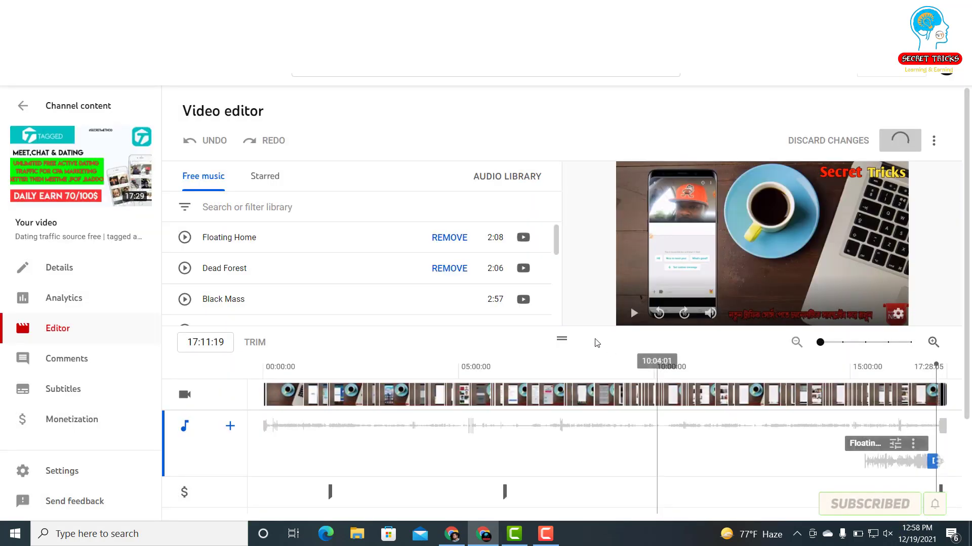